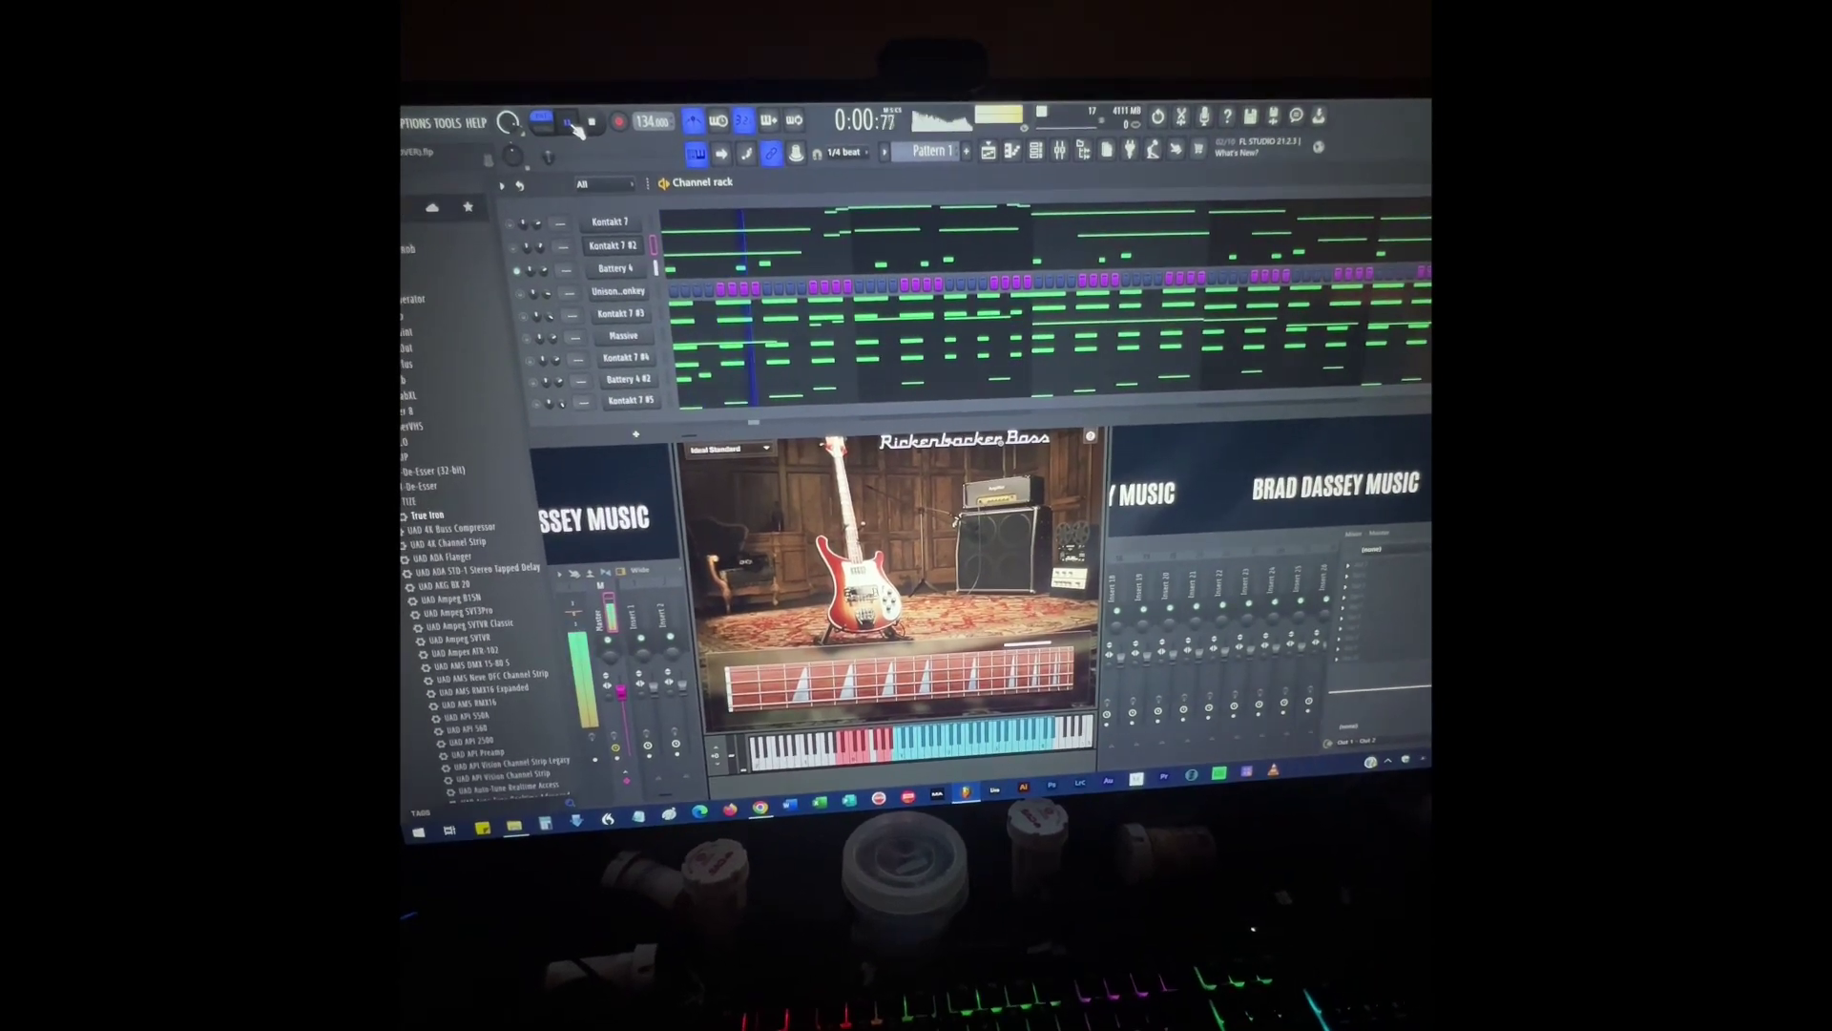
- Close the bass window, preview Battery 4 and Drum Monkey, and stop playback
{"action": "left_click", "coordinate": [619, 275]}
{"action": "left_click", "coordinate": [630, 224]}
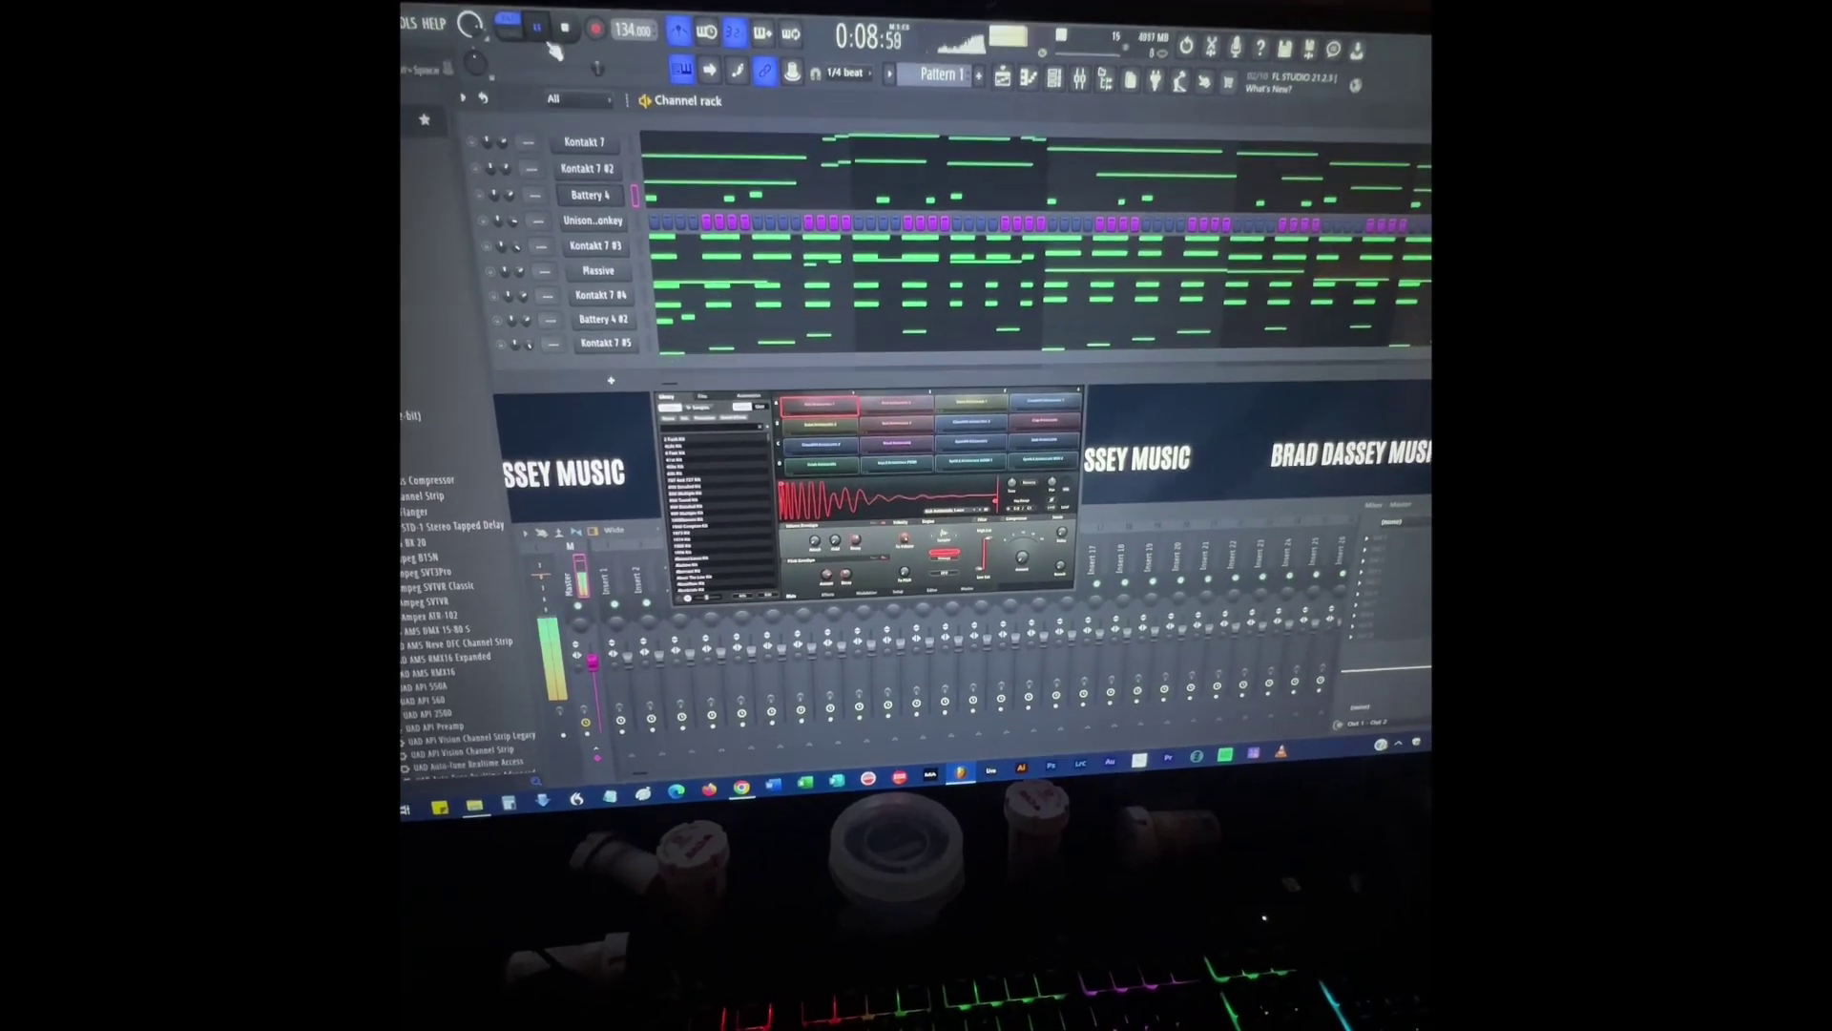
{"action": "key", "text": "space"}
{"action": "left_click", "coordinate": [598, 225]}
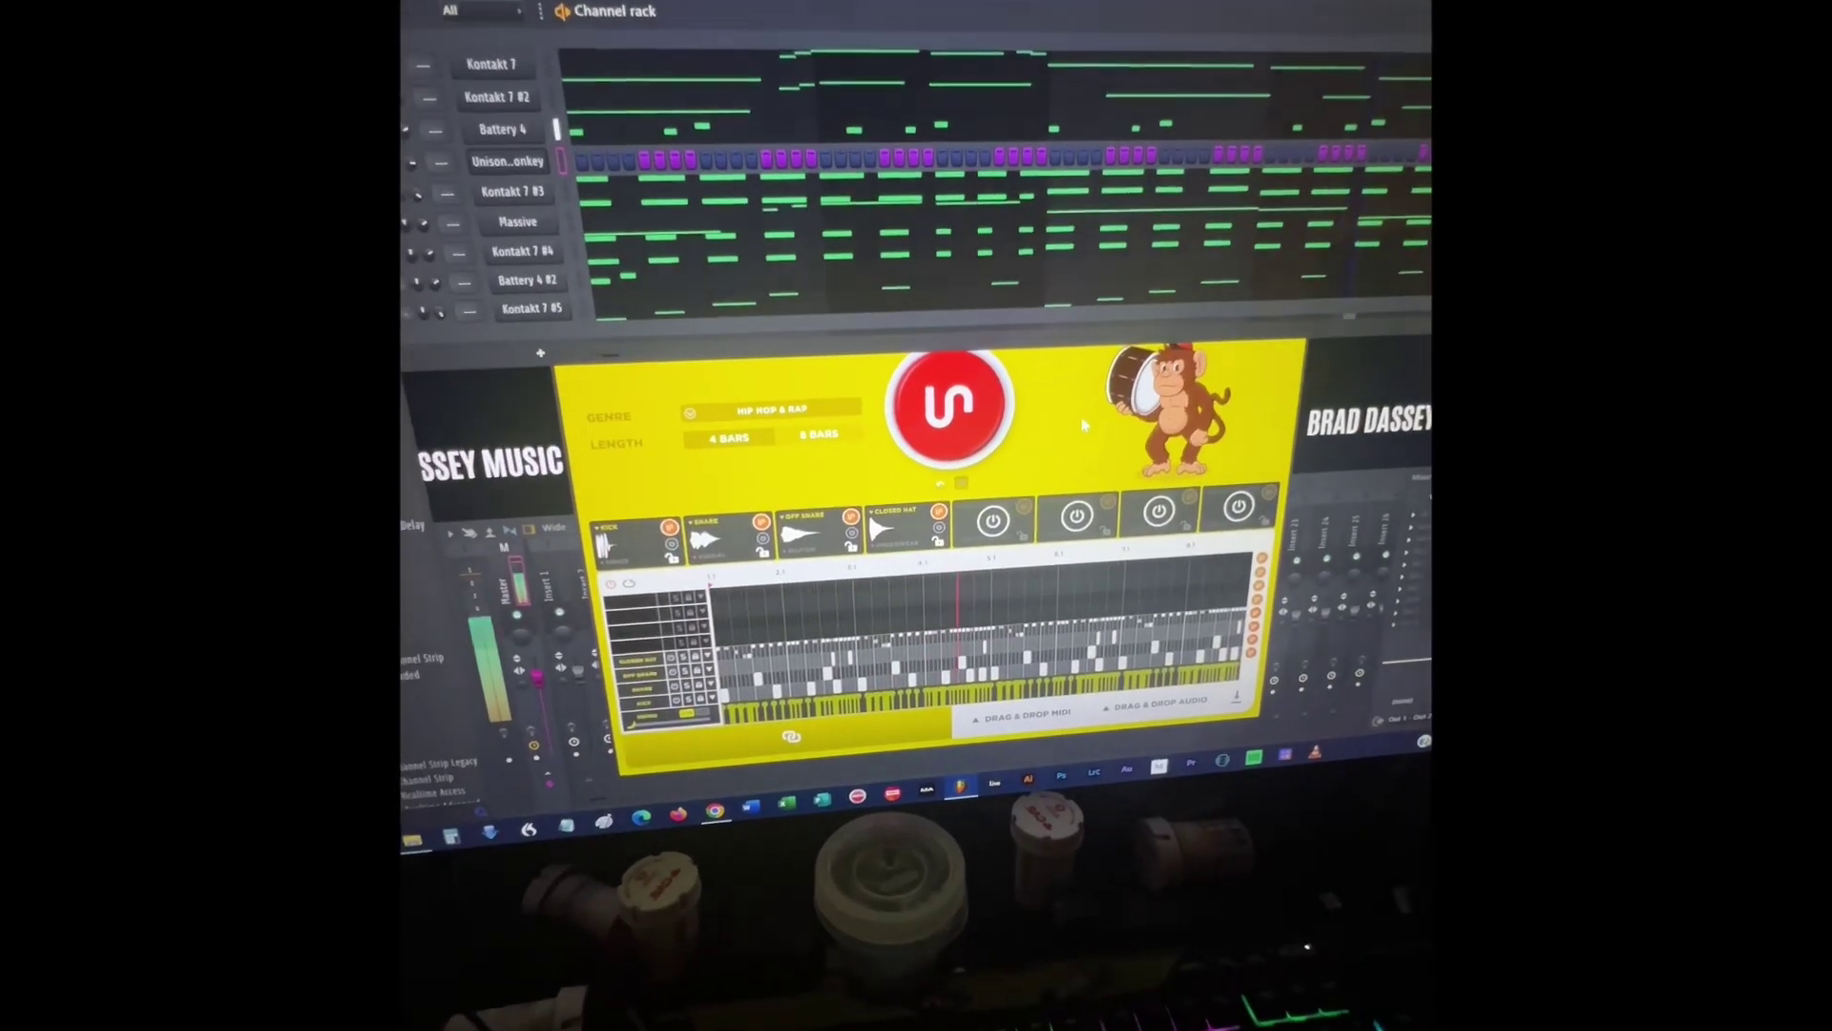
{"action": "key", "text": "Escape"}
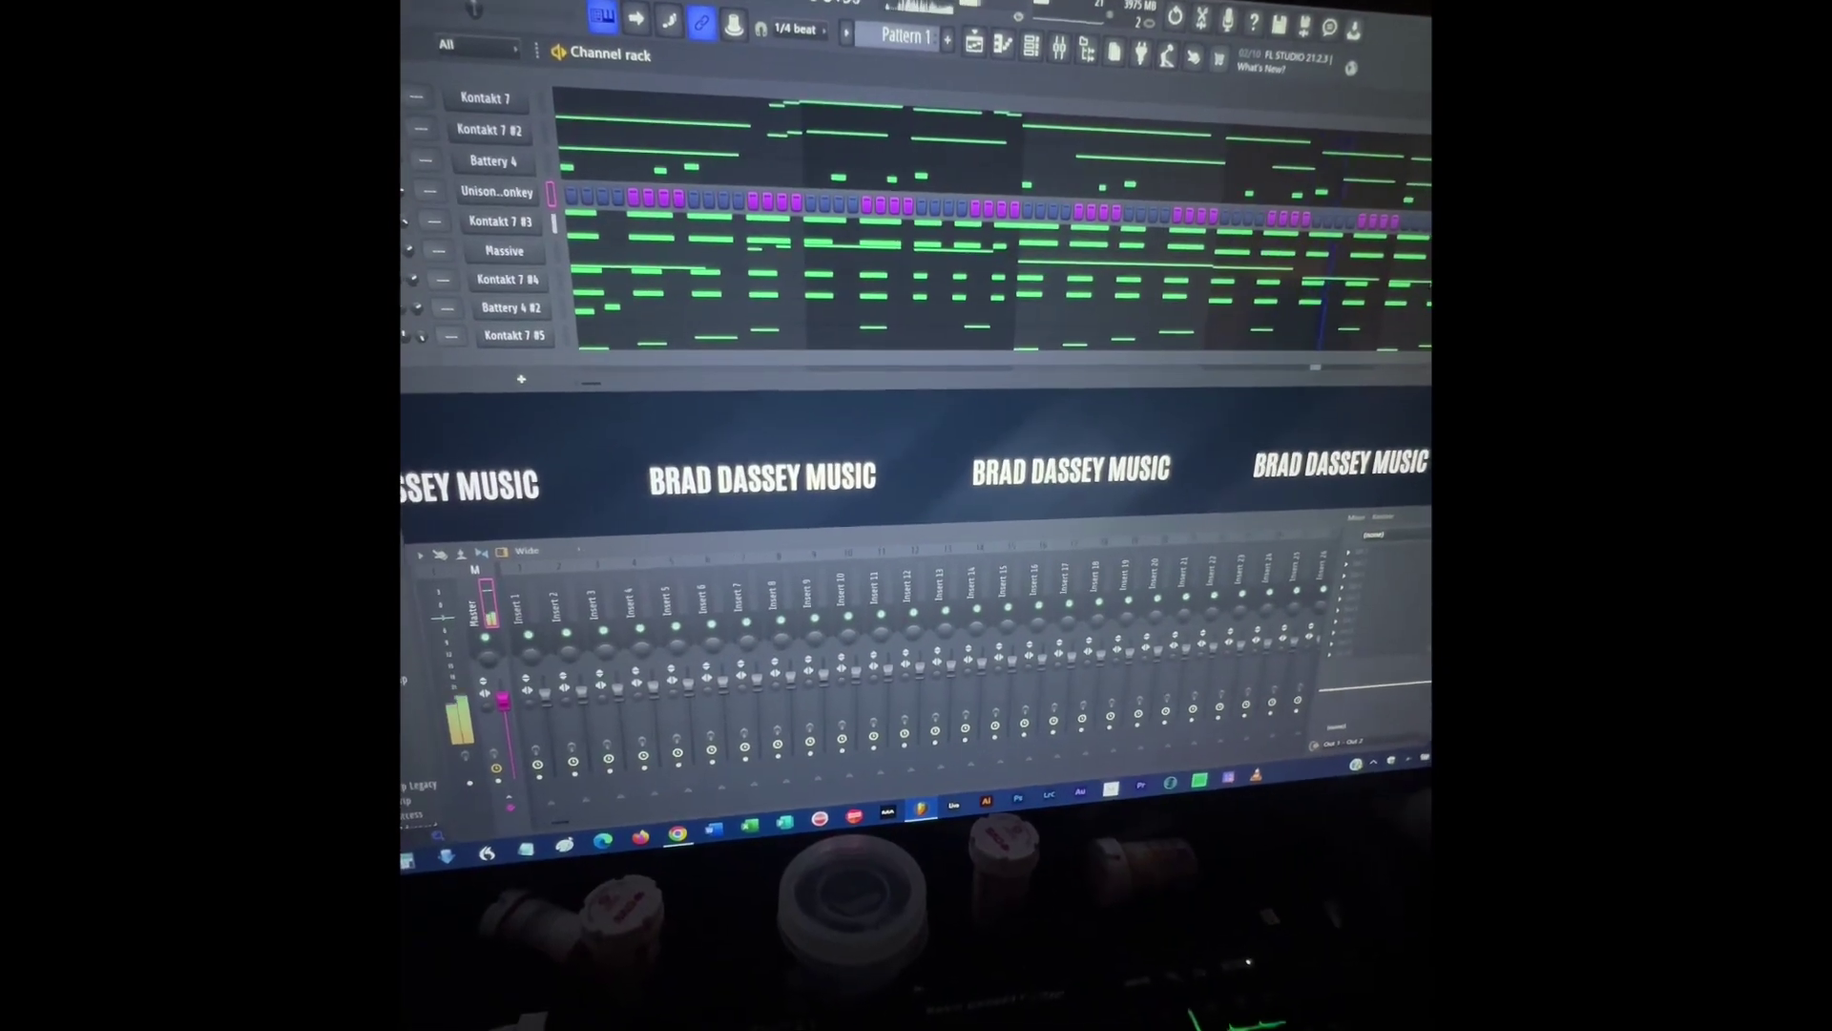
- Show and close Hybrid Keys (Kontakt 7 #3) and Massive, then stop playback at the start
{"action": "left_click", "coordinate": [838, 355]}
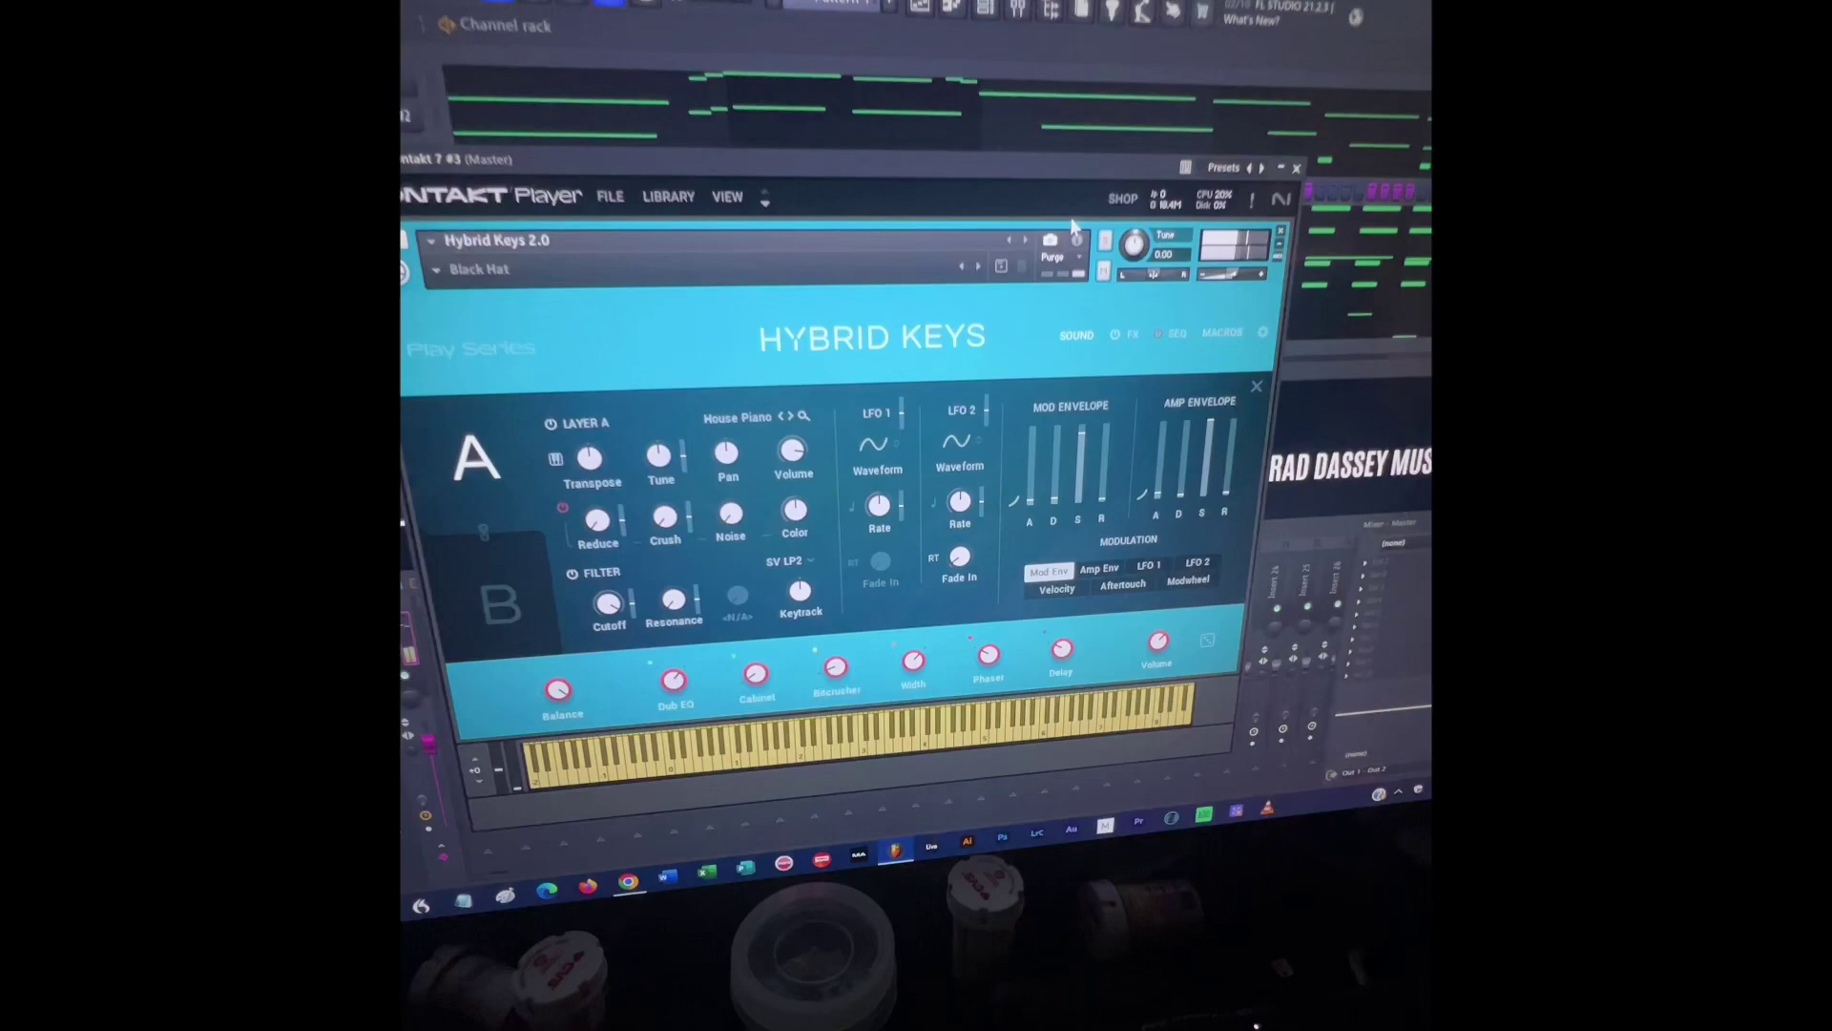
{"action": "key", "text": "Escape"}
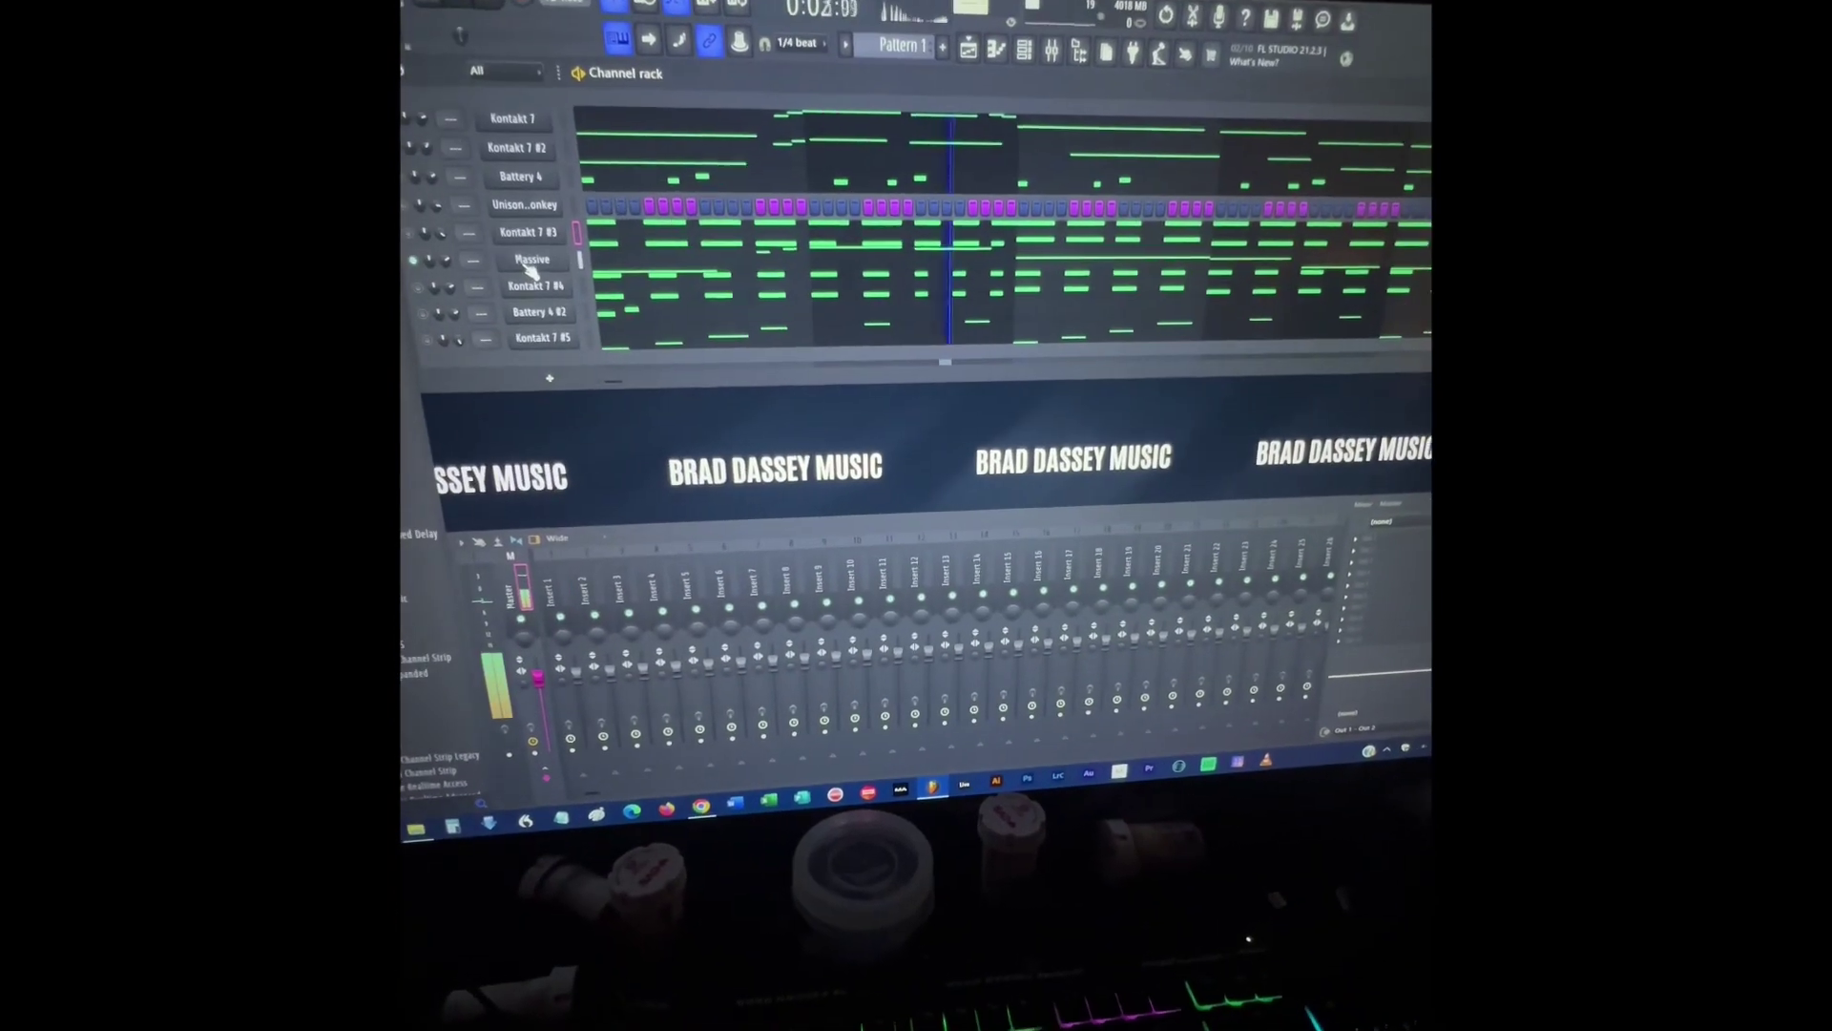
{"action": "left_click", "coordinate": [538, 292]}
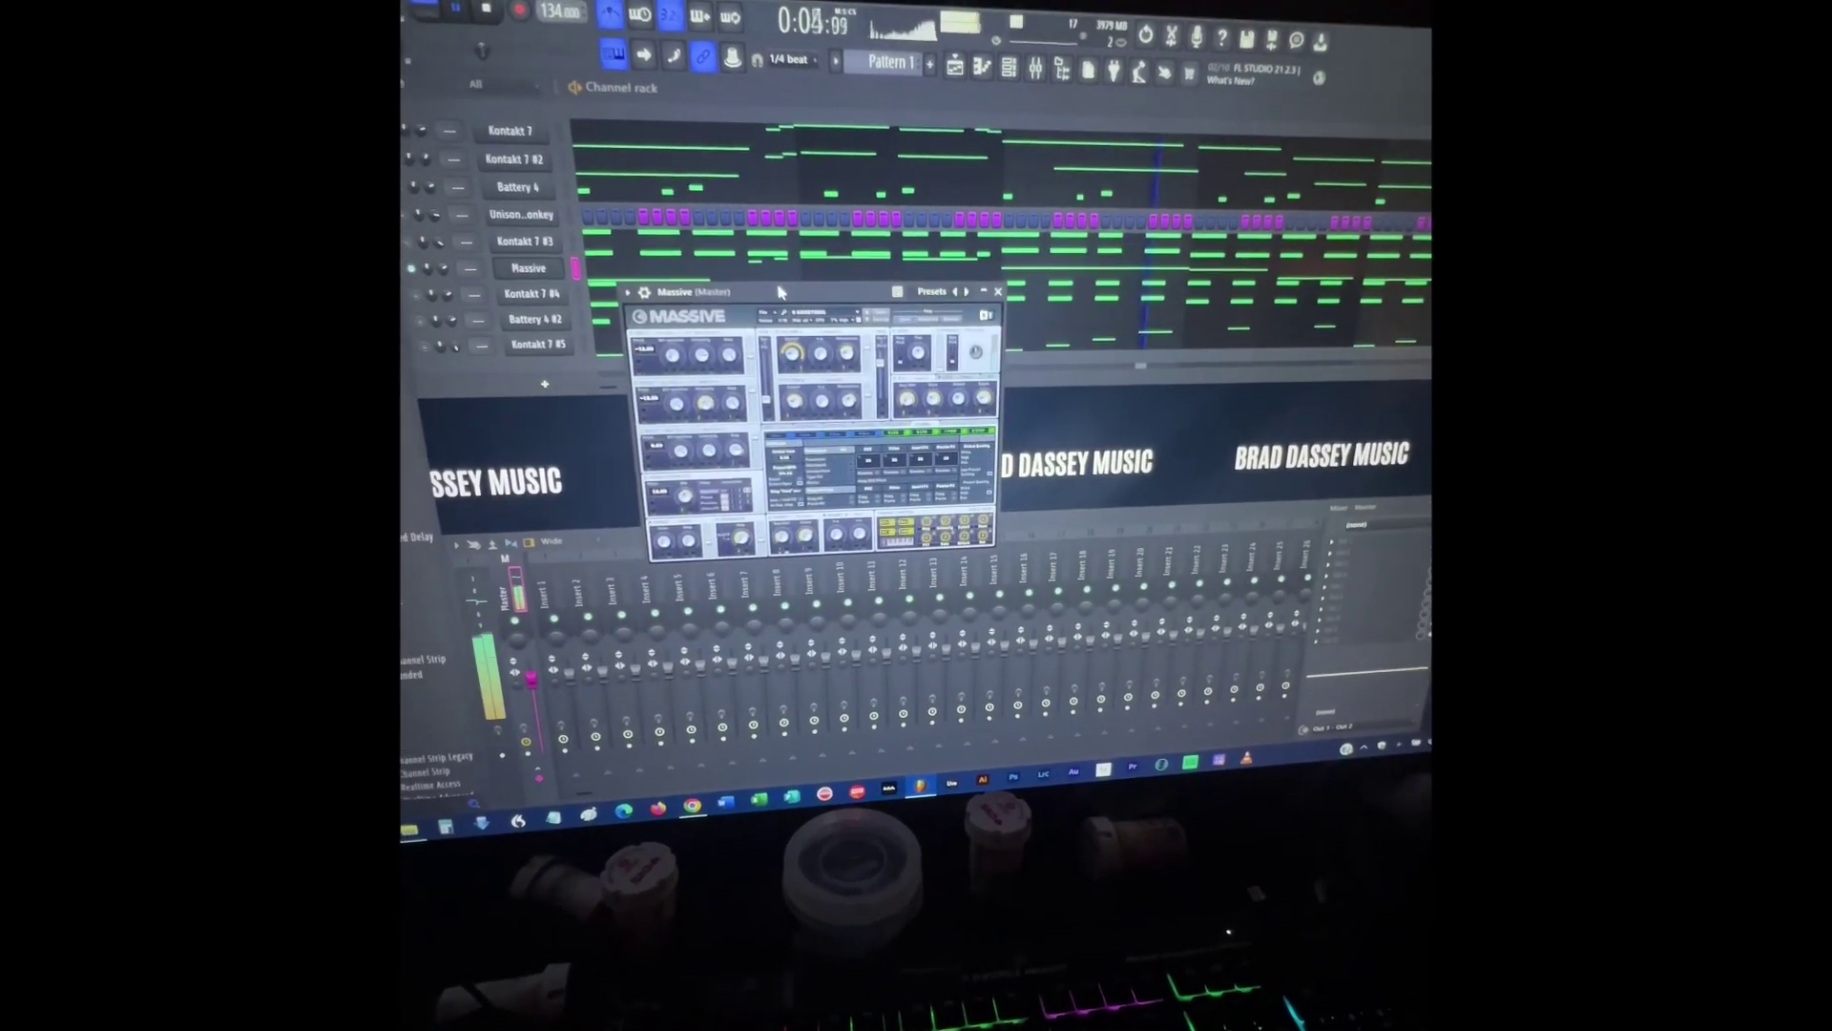
{"action": "left_click", "coordinate": [997, 307]}
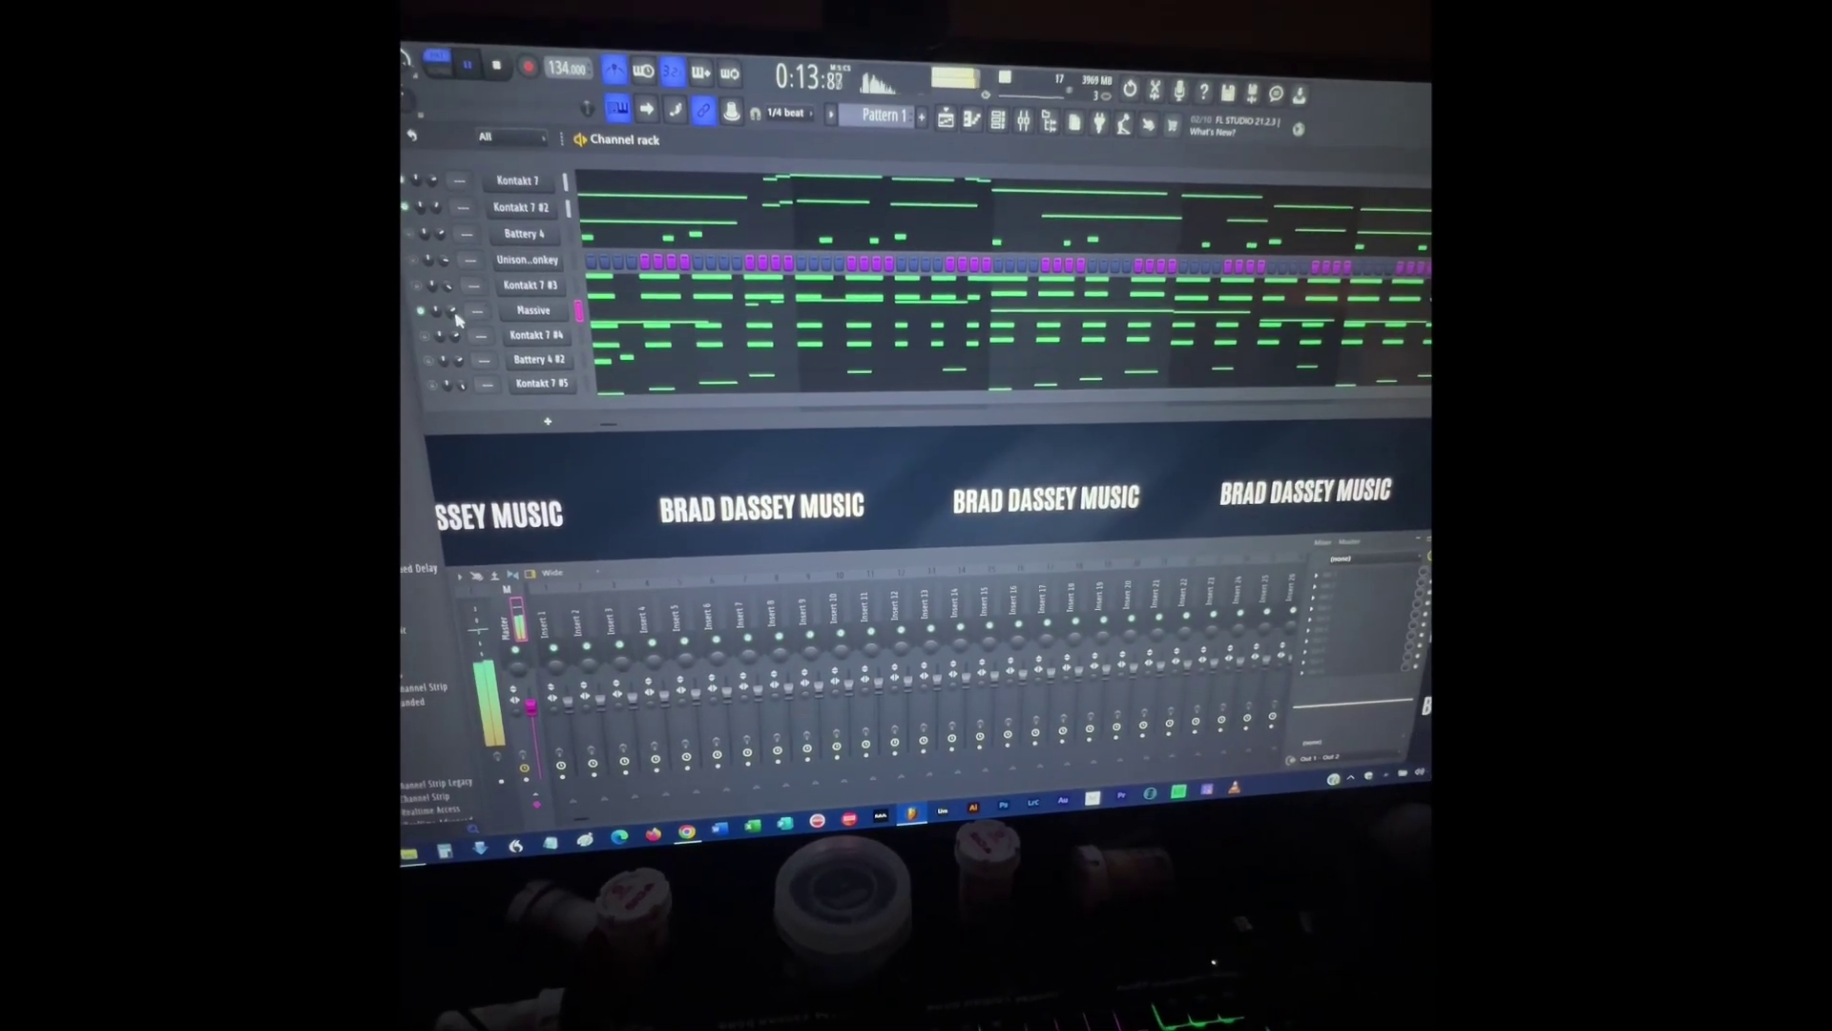
{"action": "key", "text": "space"}
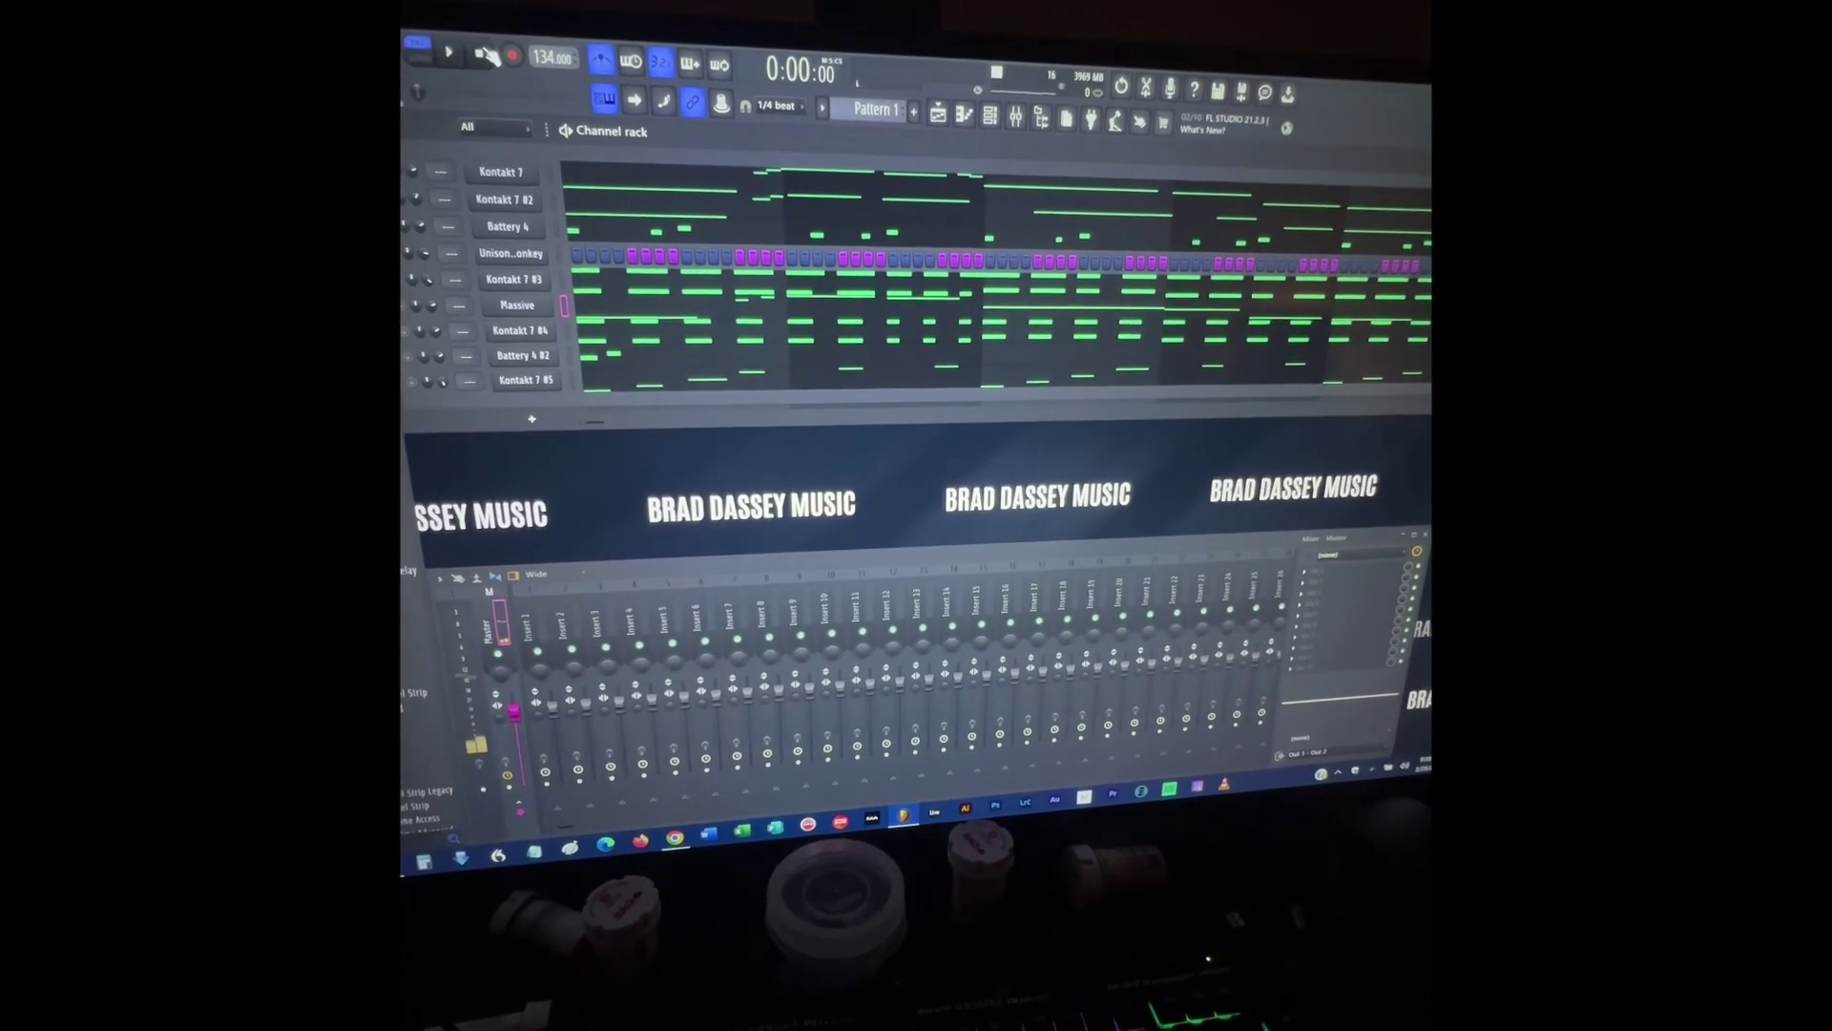
- Play and stop with Kontakt 7 #4 strings open, view Battery 4 #2, then show Session Ukulele
{"action": "left_click", "coordinate": [523, 335]}
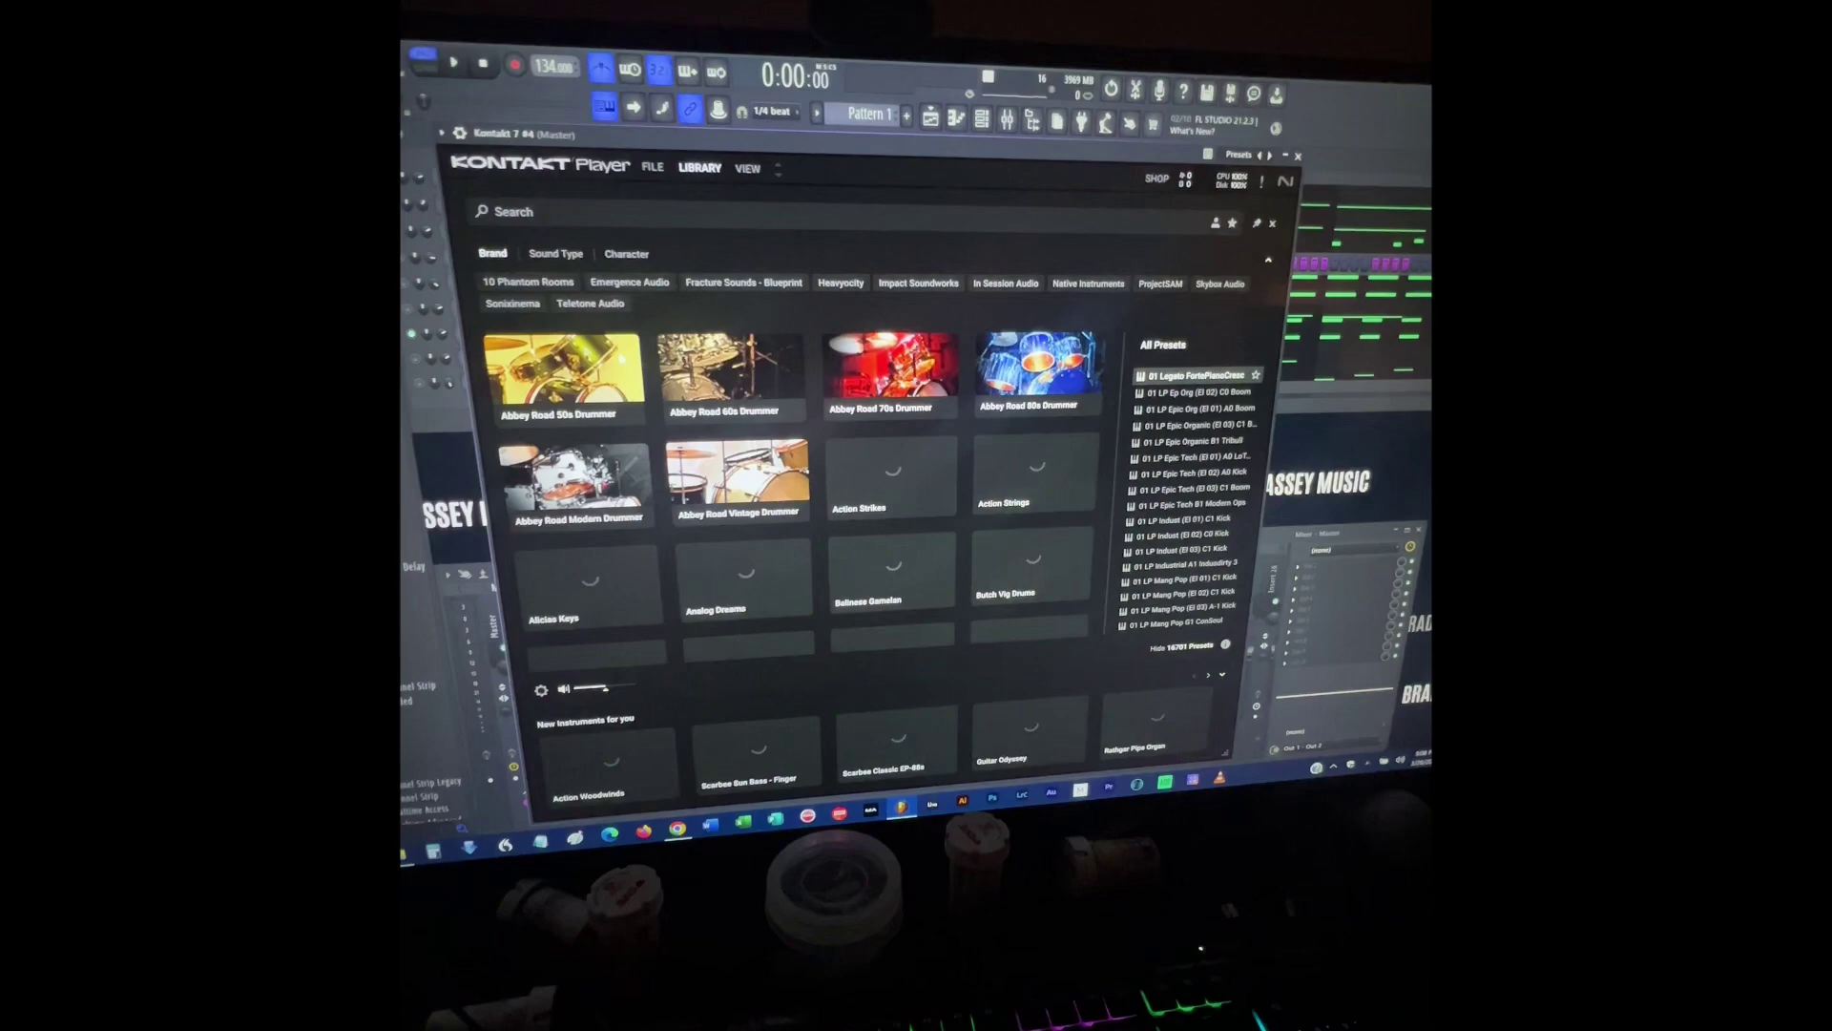
{"action": "left_click", "coordinate": [487, 76]}
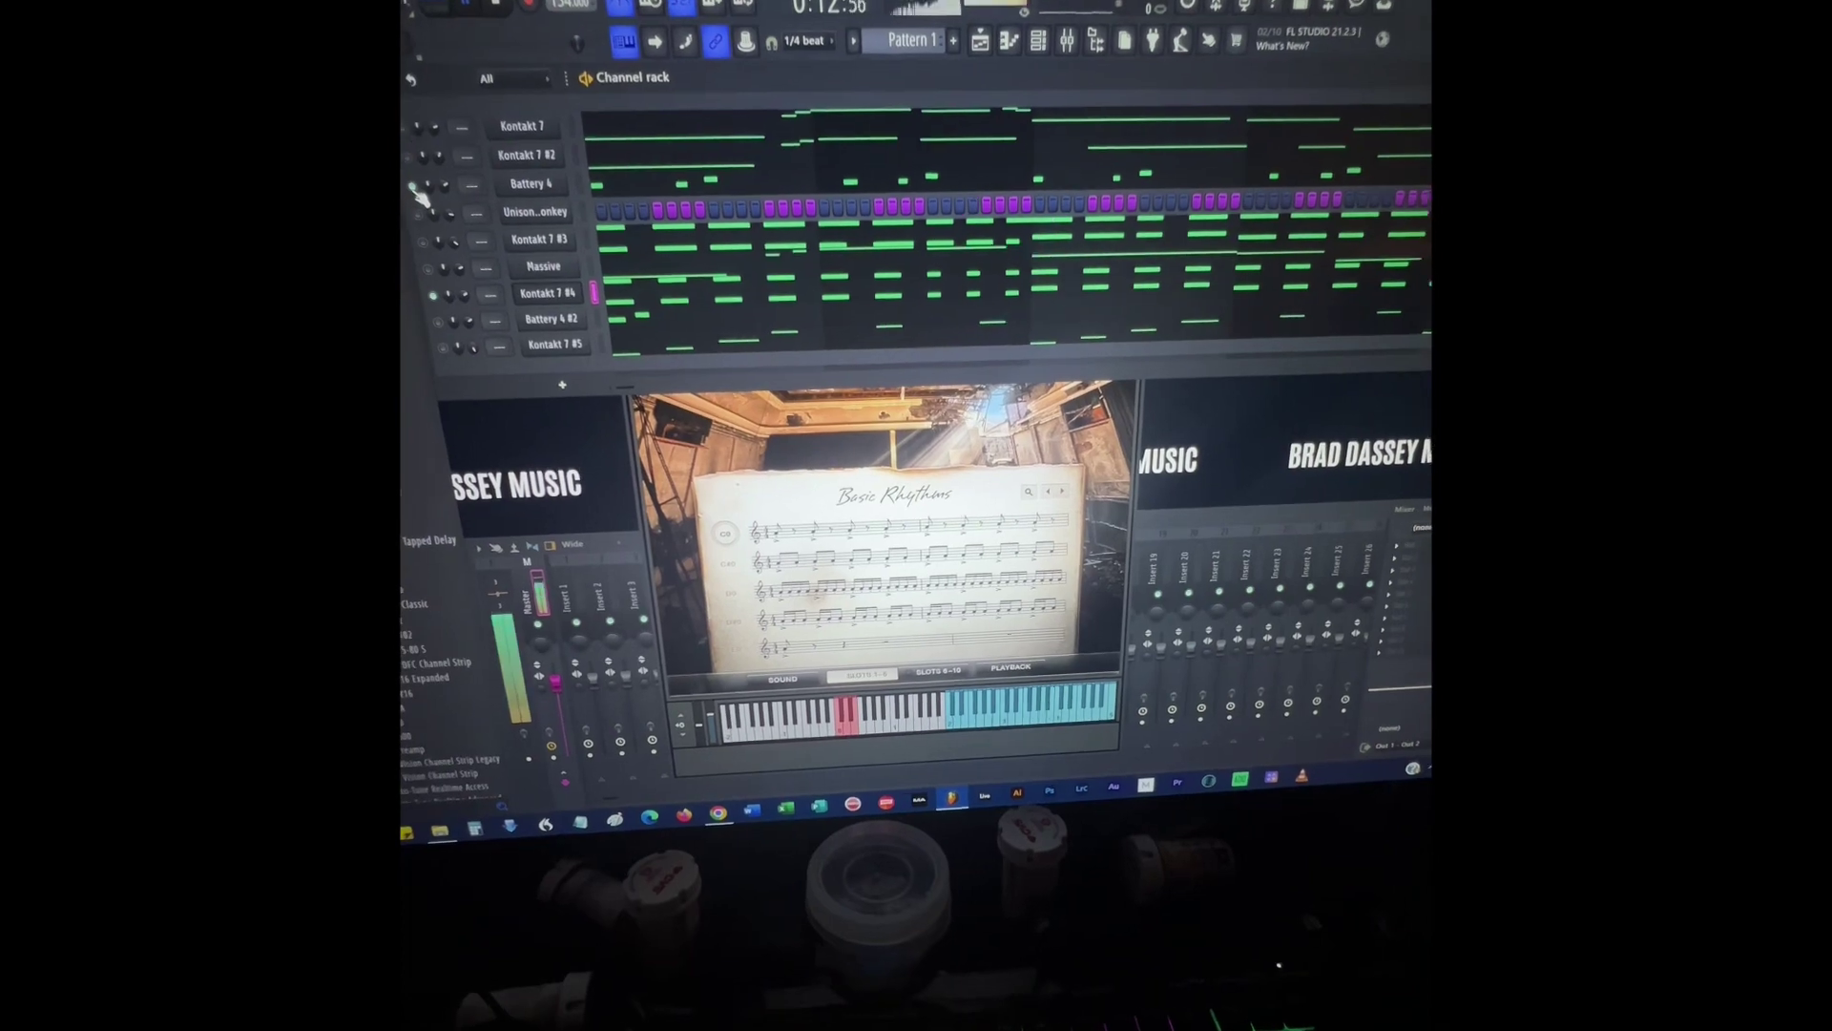
{"action": "key", "text": "space"}
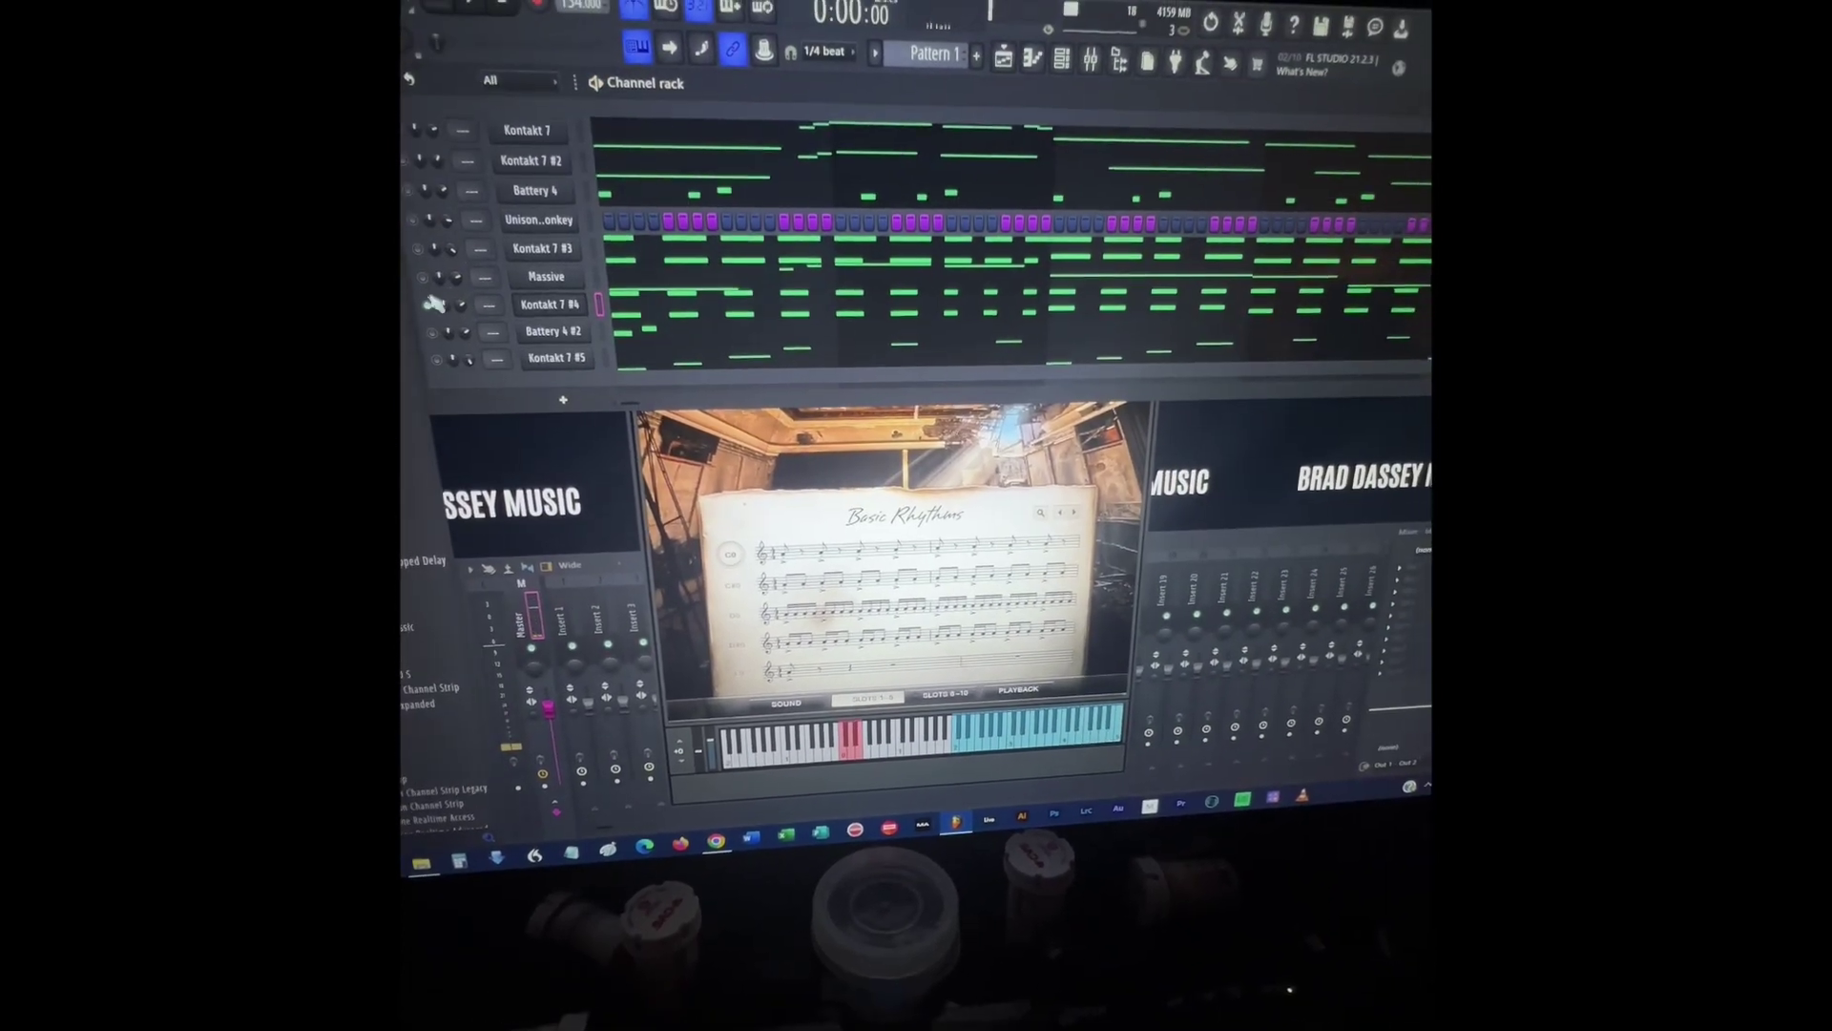
{"action": "left_click", "coordinate": [553, 319]}
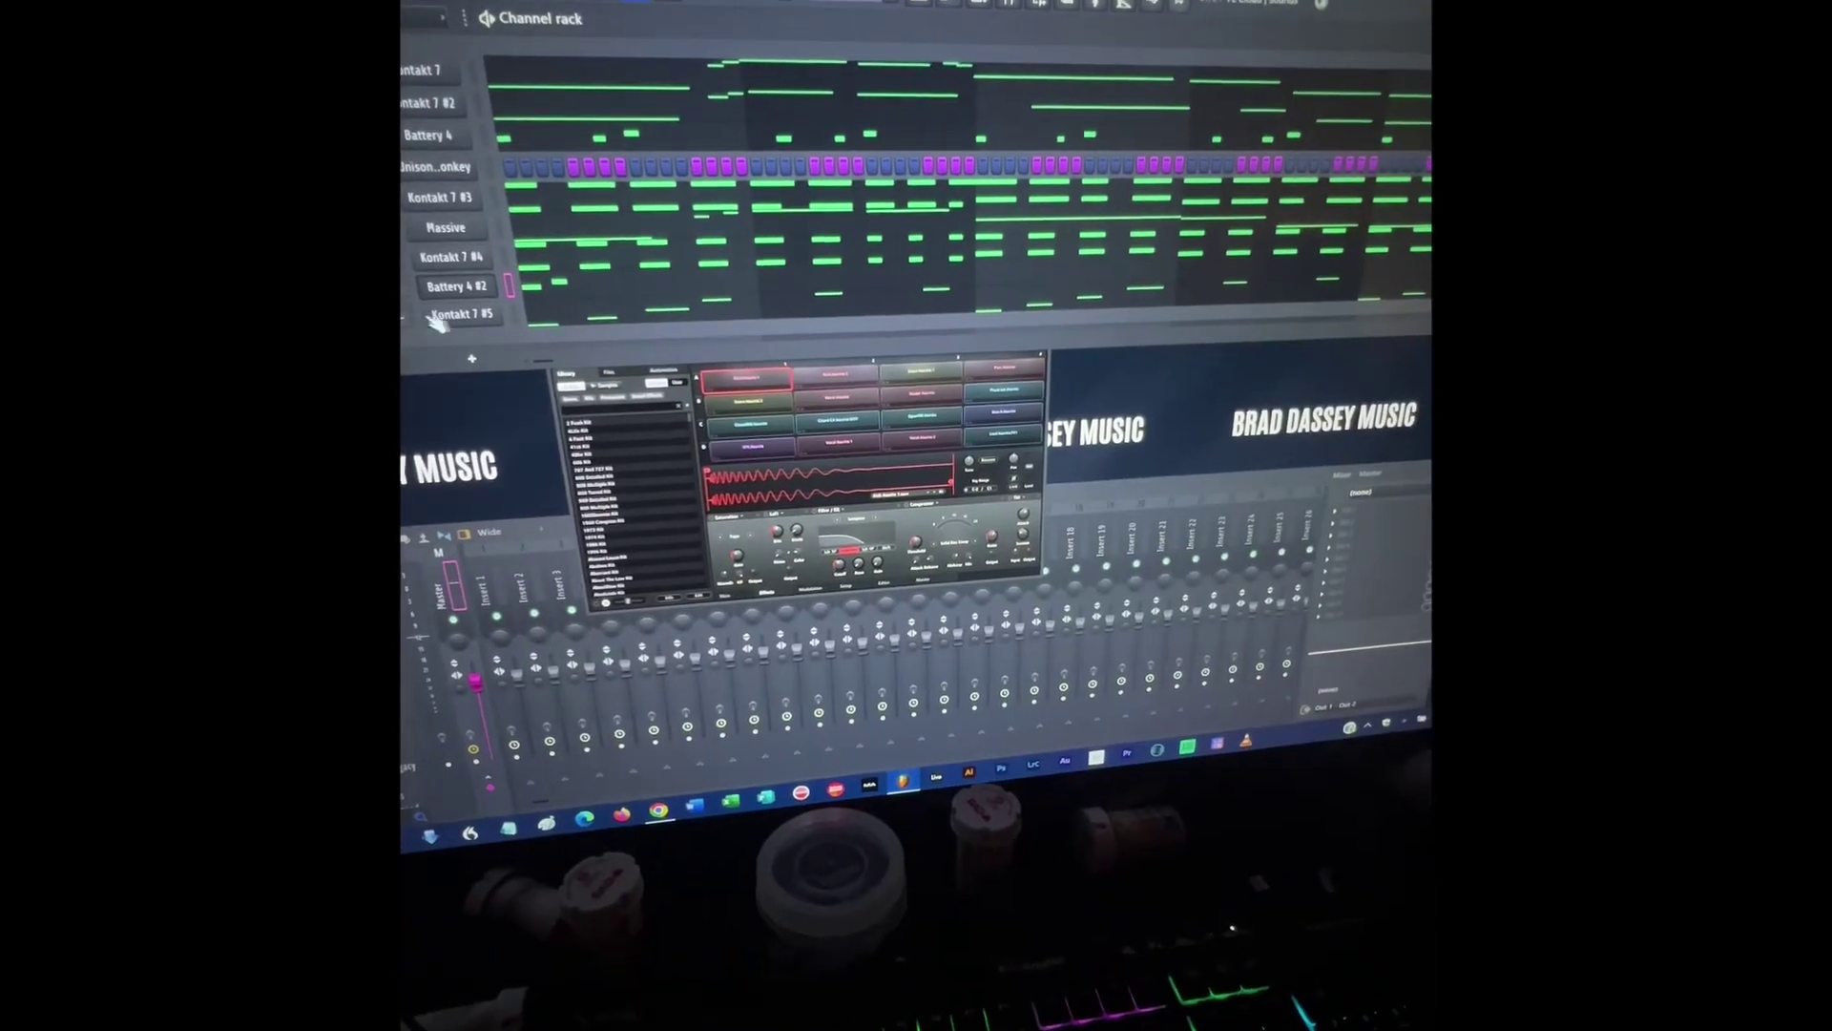
{"action": "left_click", "coordinate": [473, 316]}
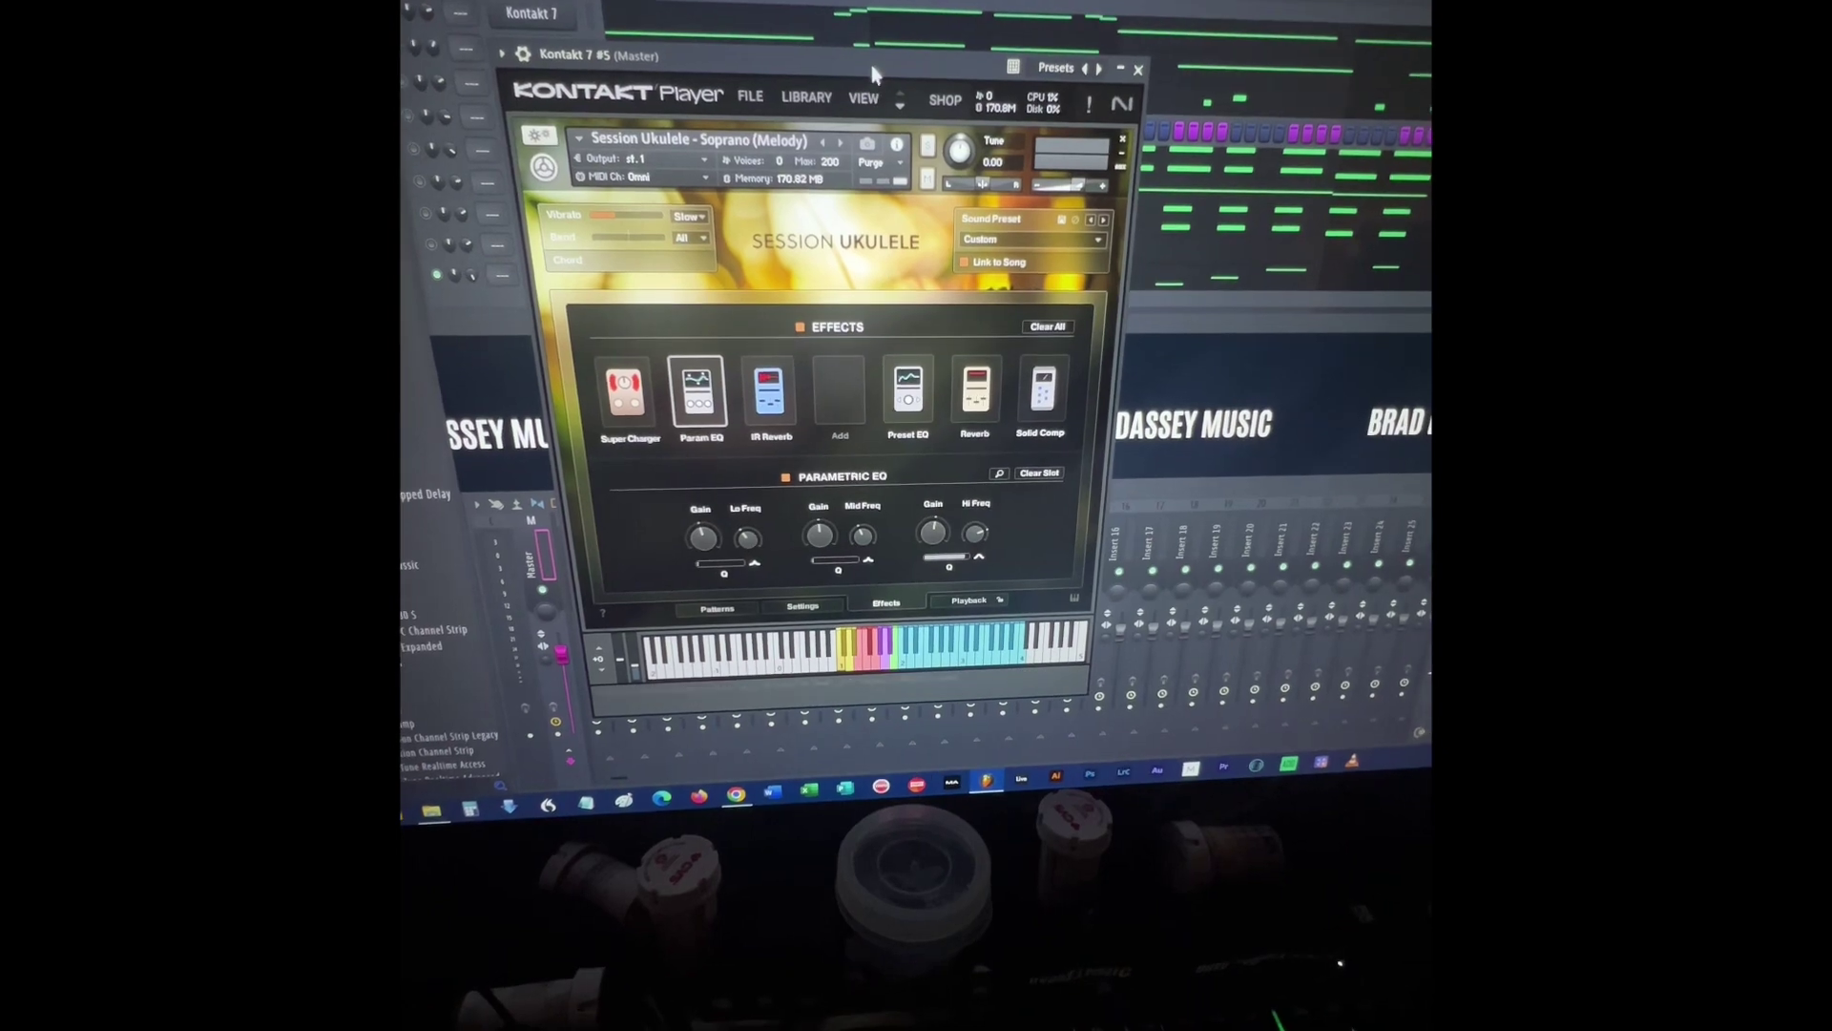
- Show the ukulele's Patterns list, move its Kontakt window down, then switch to Drum Monkey
{"action": "left_click", "coordinate": [935, 331]}
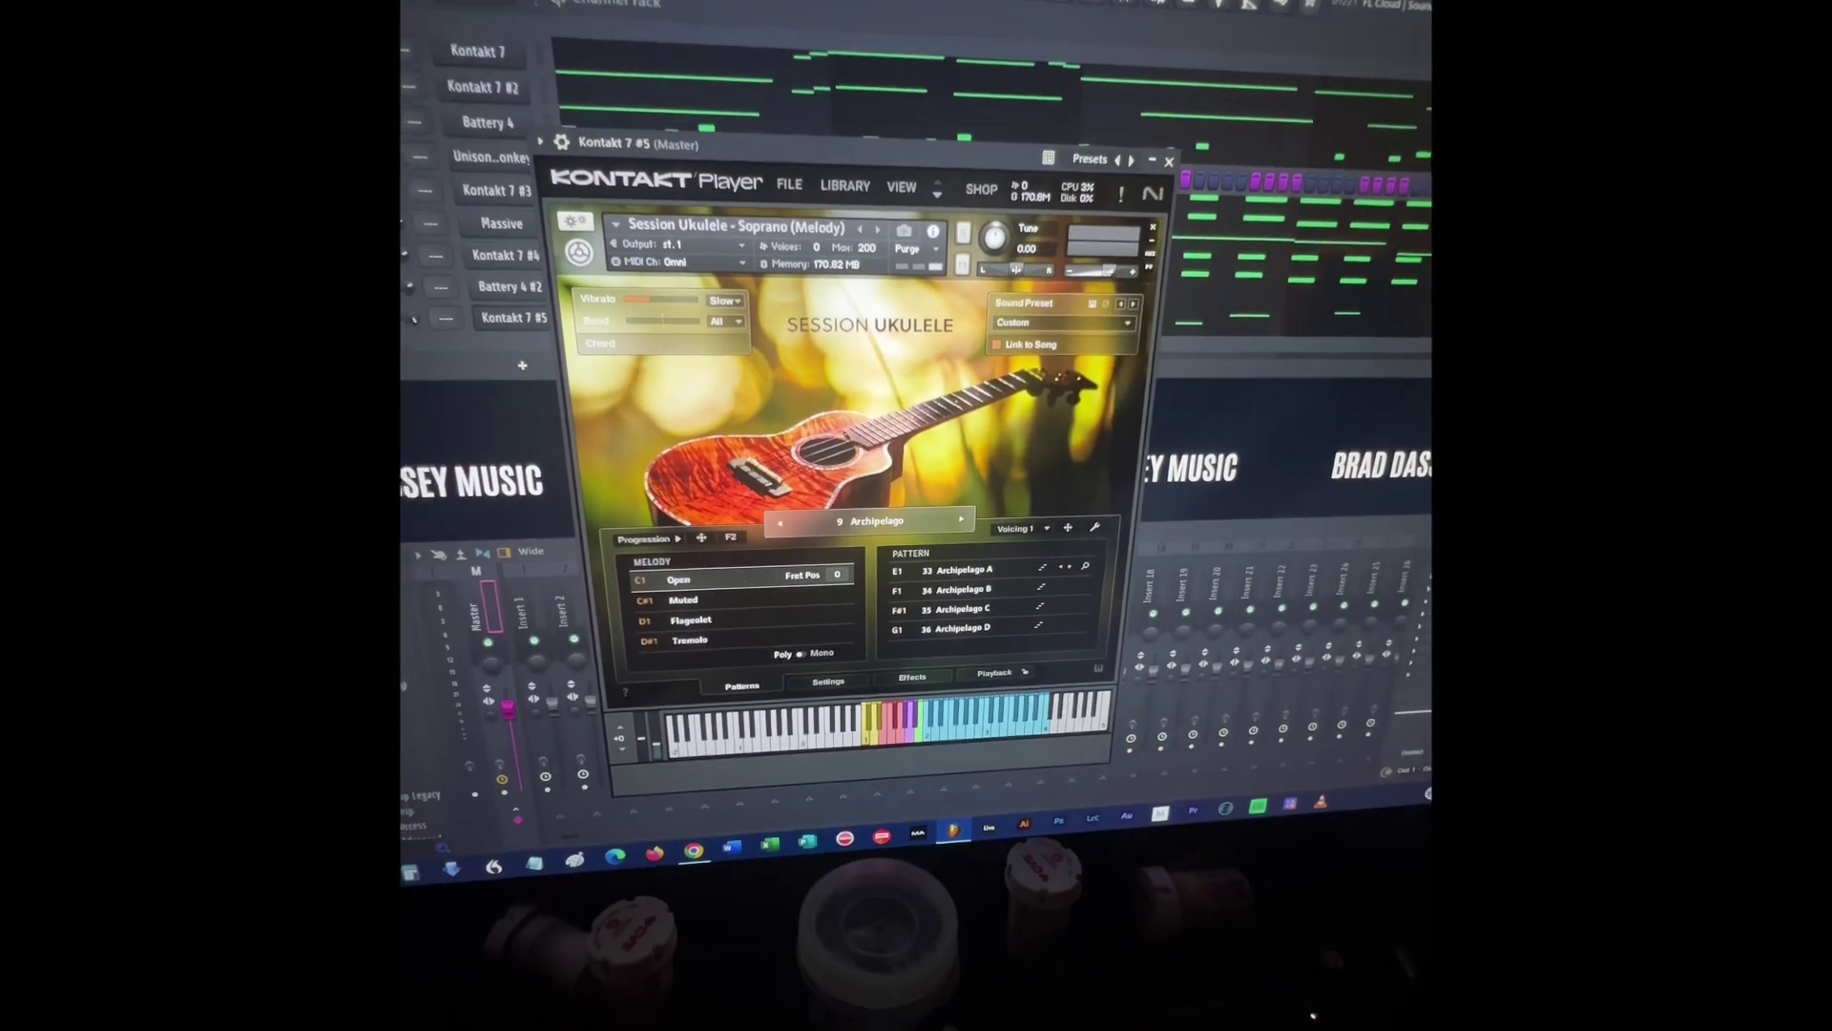
{"action": "left_click_drag", "start_coordinate": [852, 170], "coordinate": [851, 379]}
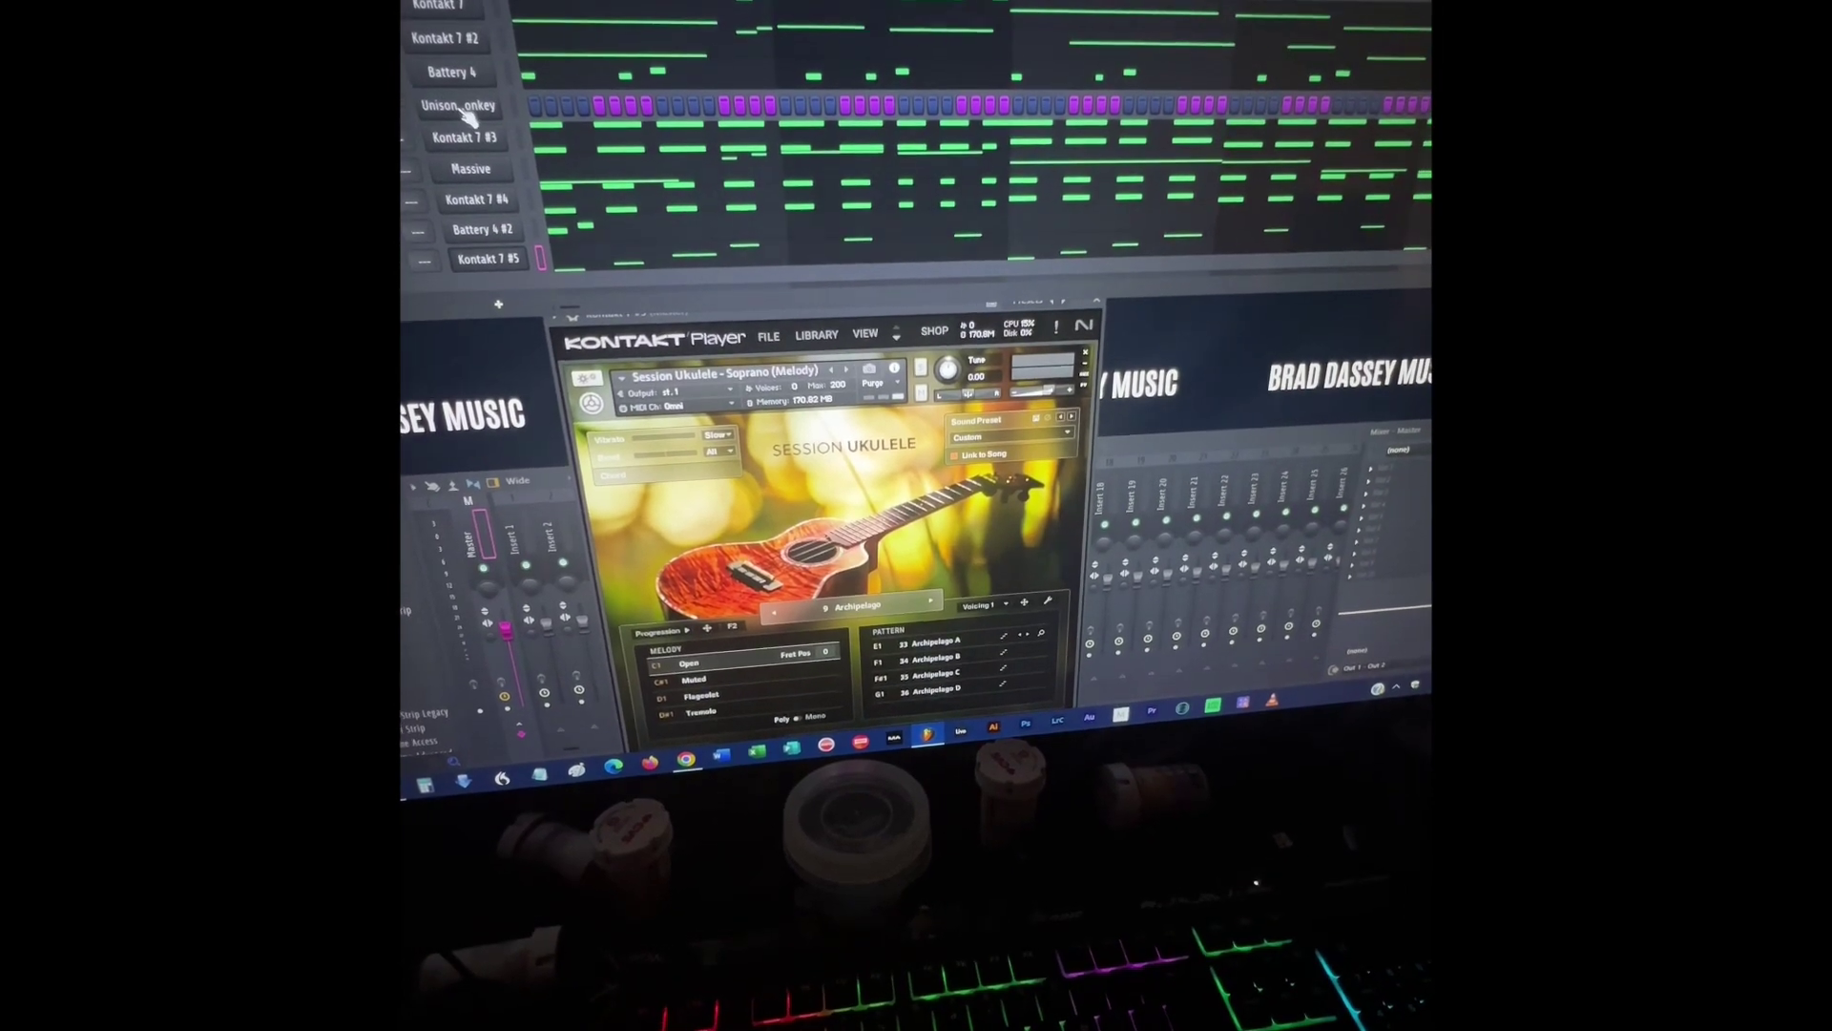
{"action": "left_click", "coordinate": [566, 308]}
{"action": "left_click", "coordinate": [465, 111]}
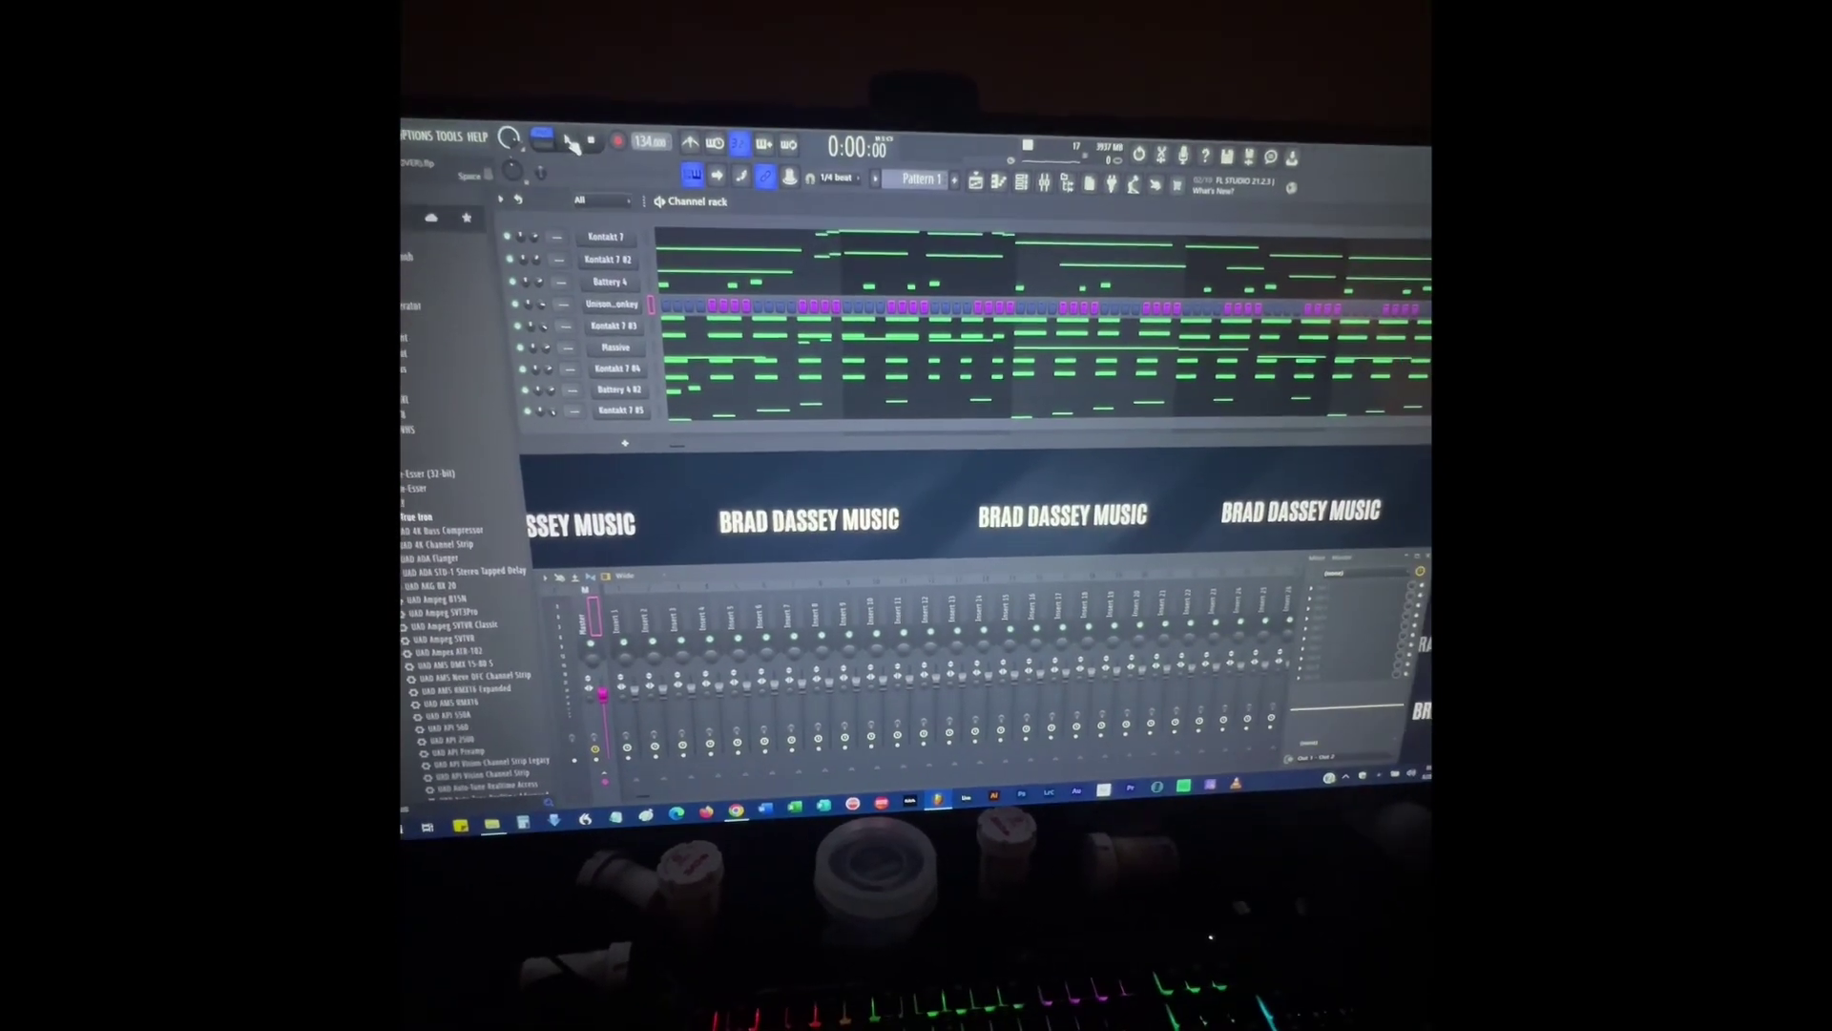
- Start the Forgot About Dre cover playing from the transport's Play button
{"action": "left_click", "coordinate": [511, 104]}
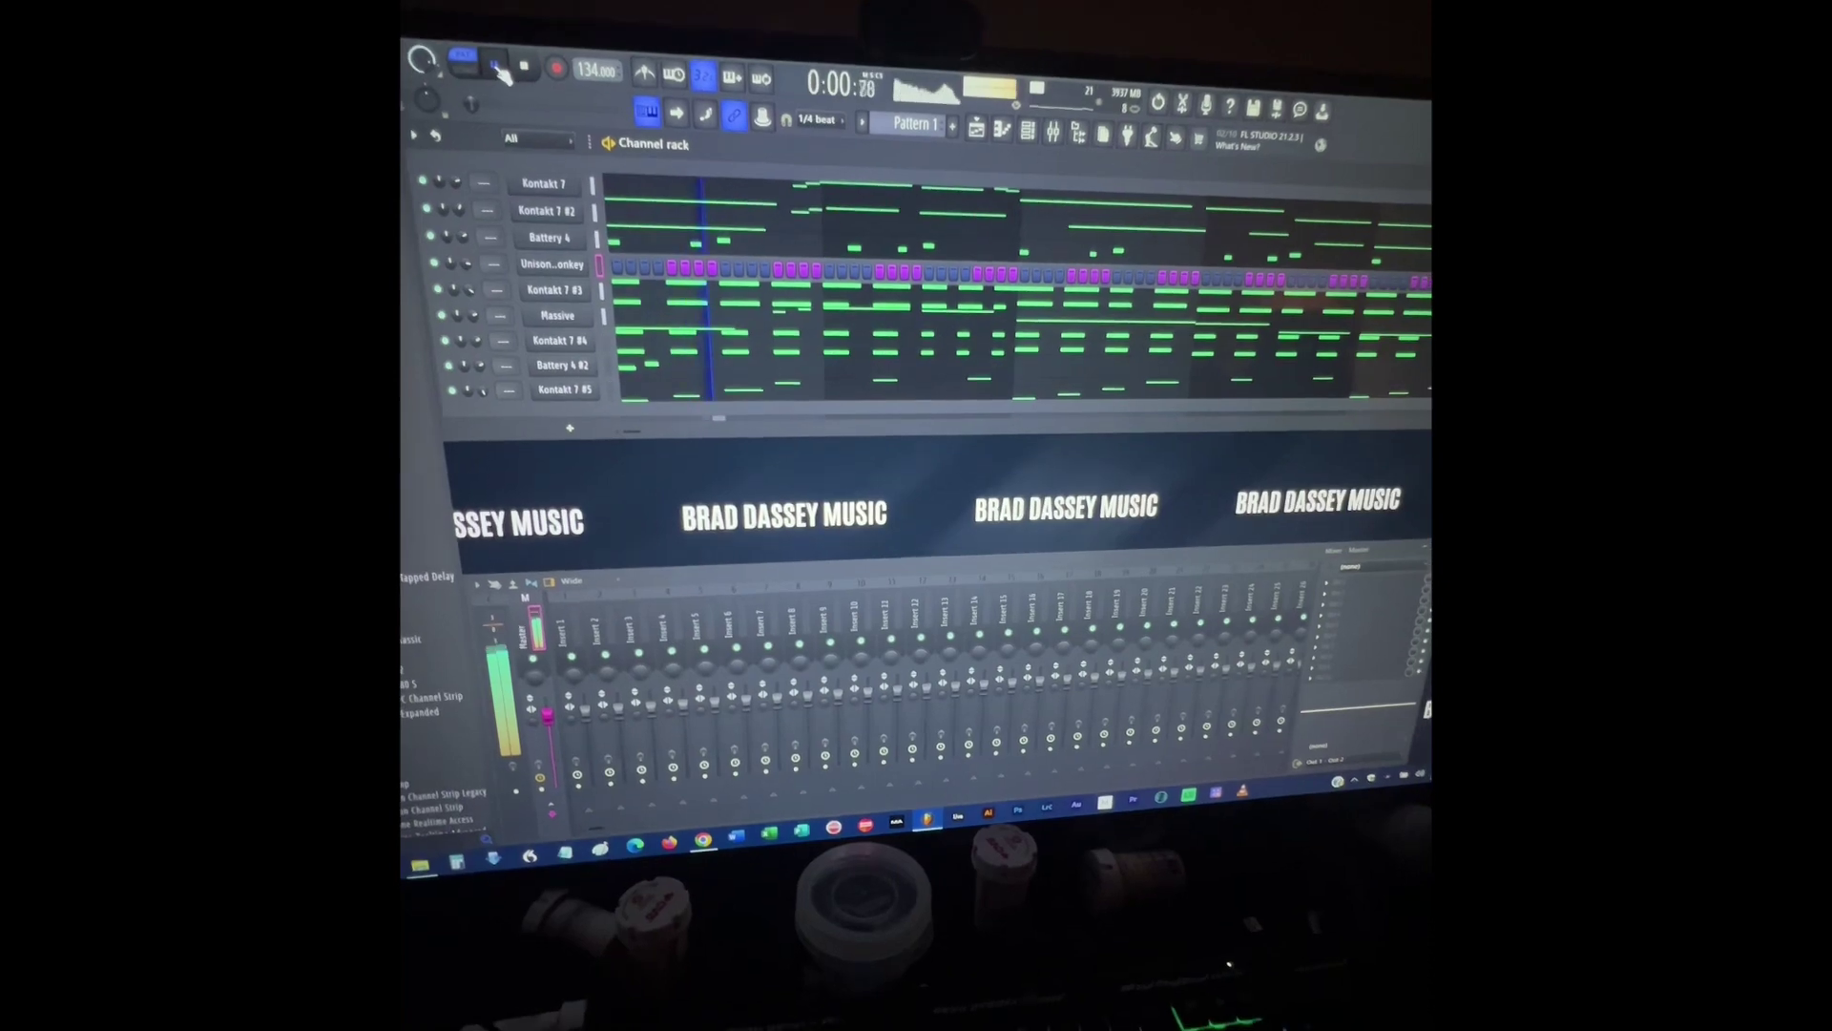